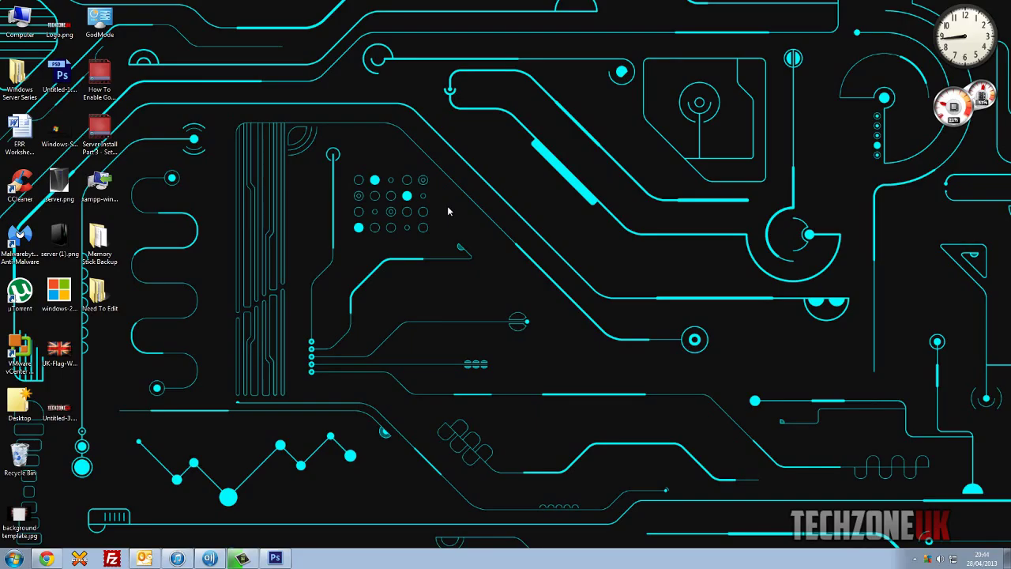
Search the Start menu for 'password reset' and launch 'Create a password reset disk'
{"action": "left_click", "coordinate": [4, 560]}
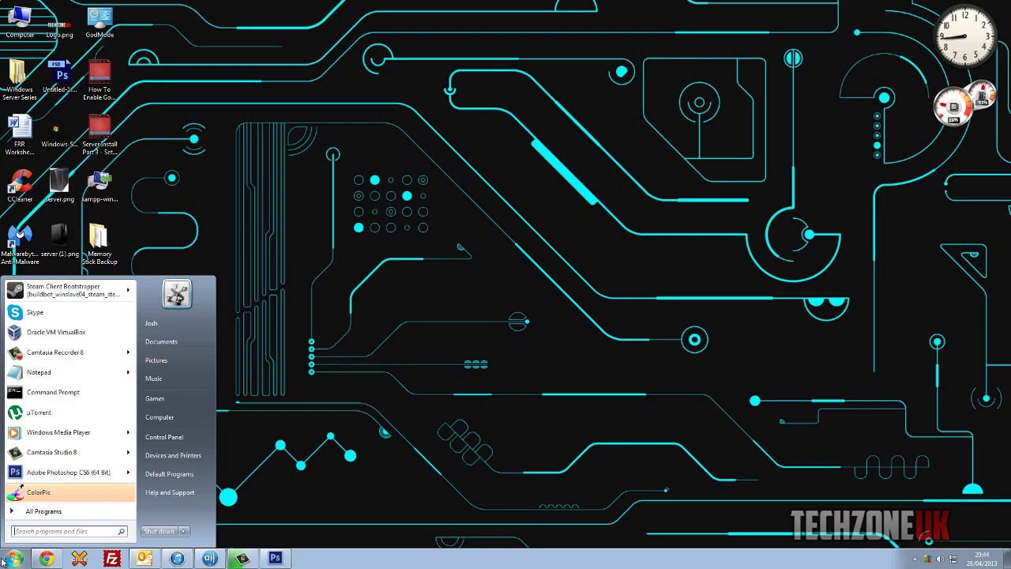
{"action": "type", "text": "password reset"}
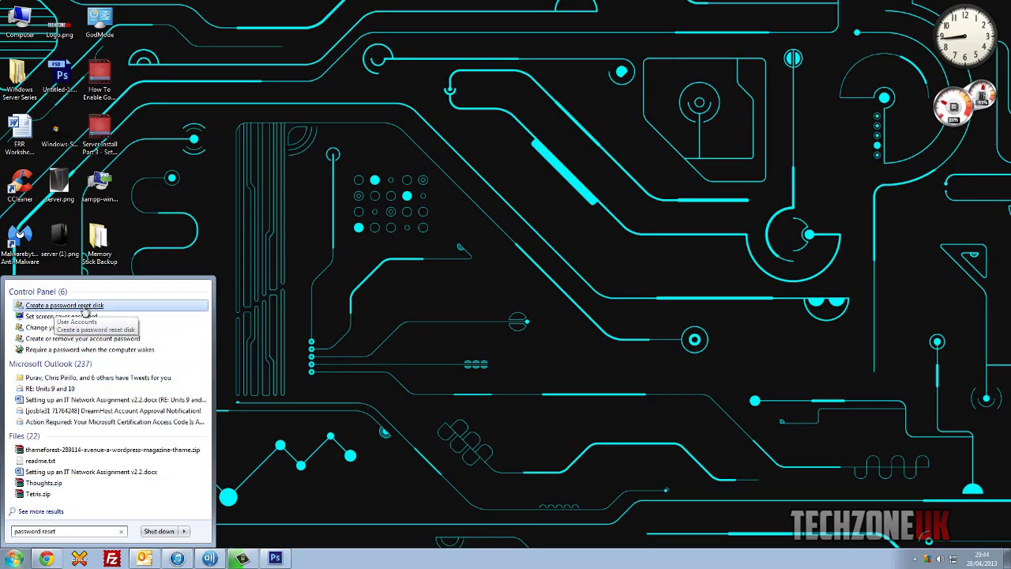
{"action": "left_click", "coordinate": [84, 308]}
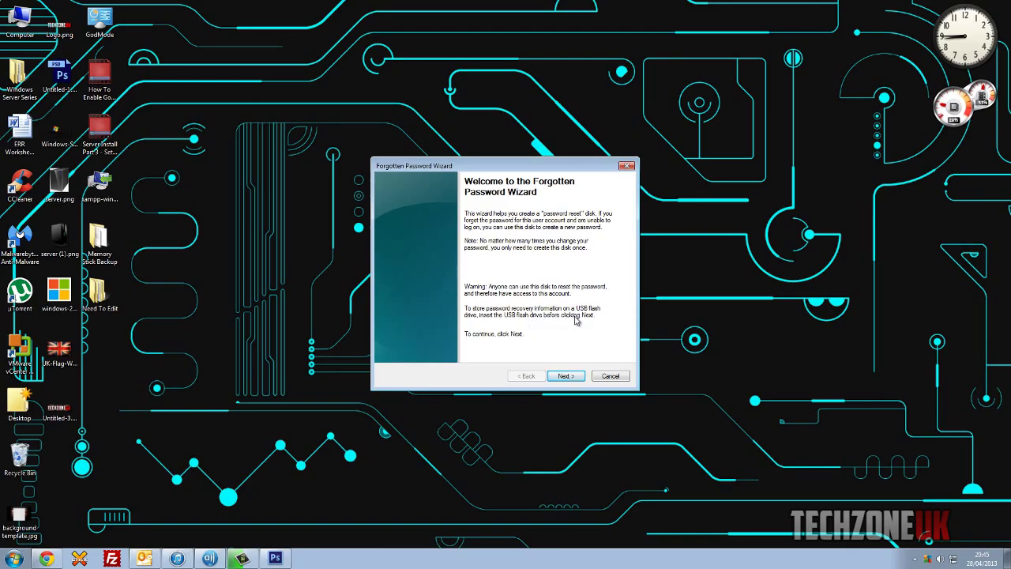
Choose the Memory Stick as the drive for the password reset disk
{"action": "left_click", "coordinate": [570, 378]}
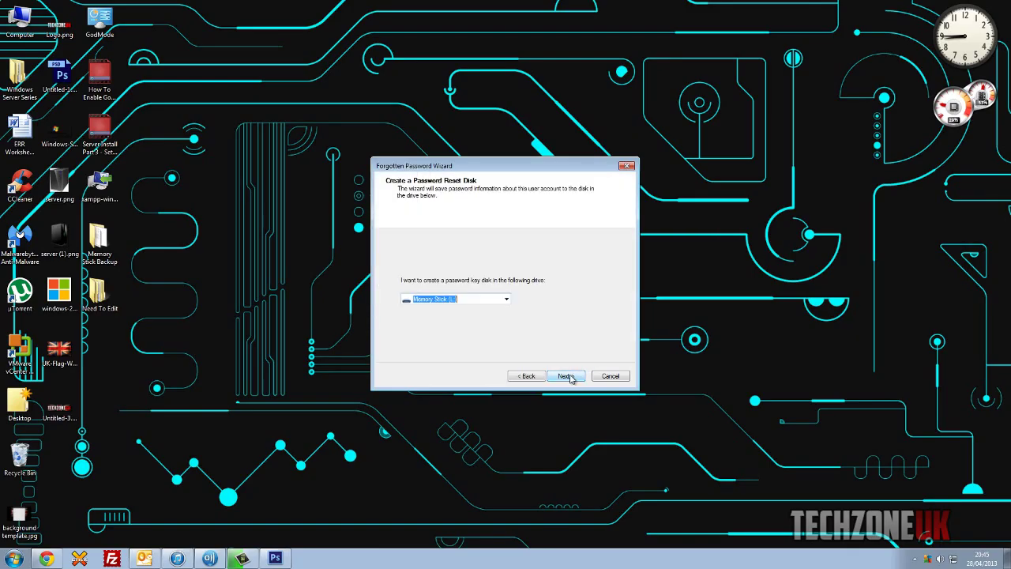
{"action": "left_click", "coordinate": [506, 300]}
{"action": "left_click", "coordinate": [458, 308]}
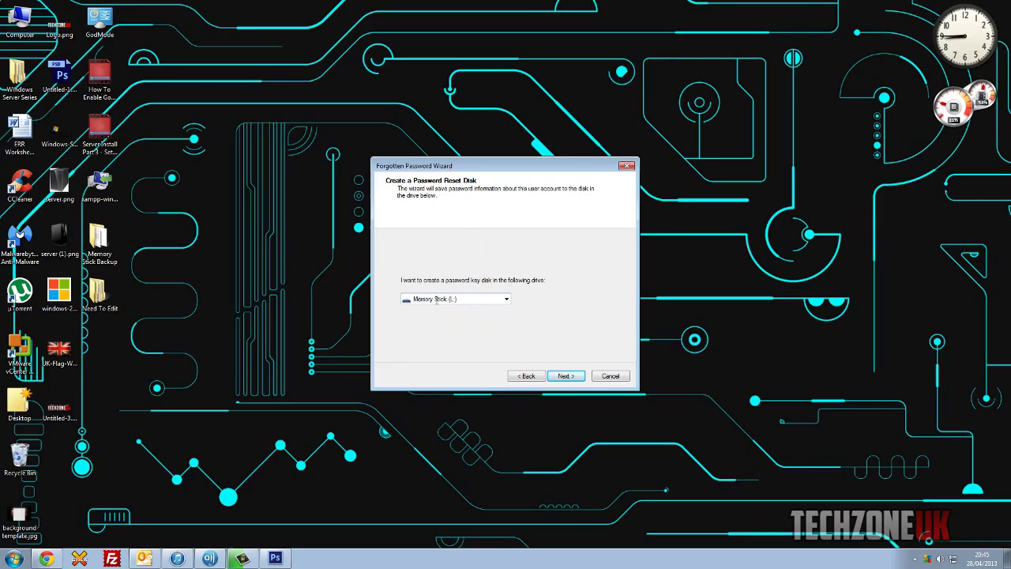
{"action": "left_click", "coordinate": [559, 379]}
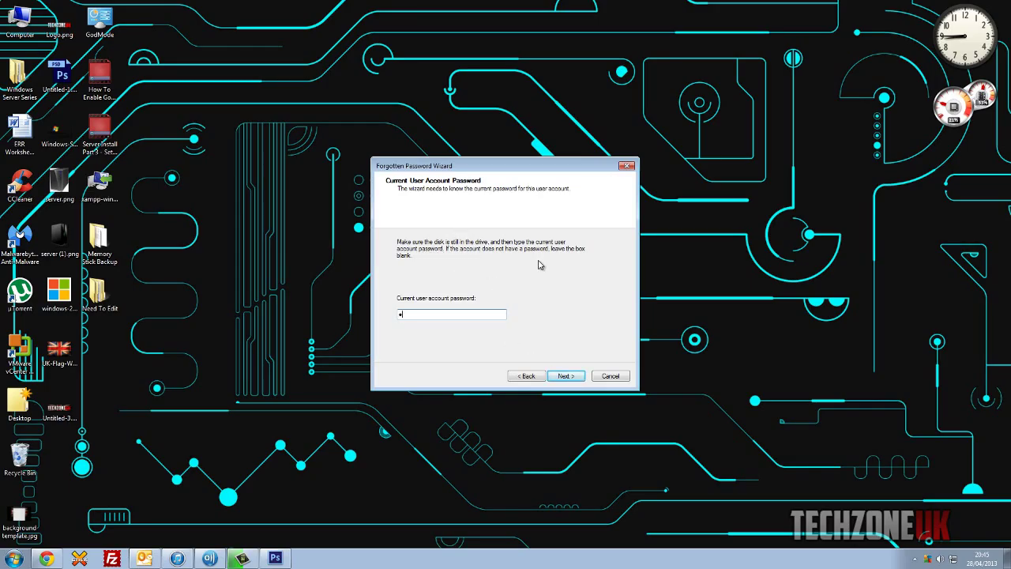
Enter the current account password and write the reset disk to 100%
{"action": "left_click", "coordinate": [569, 377]}
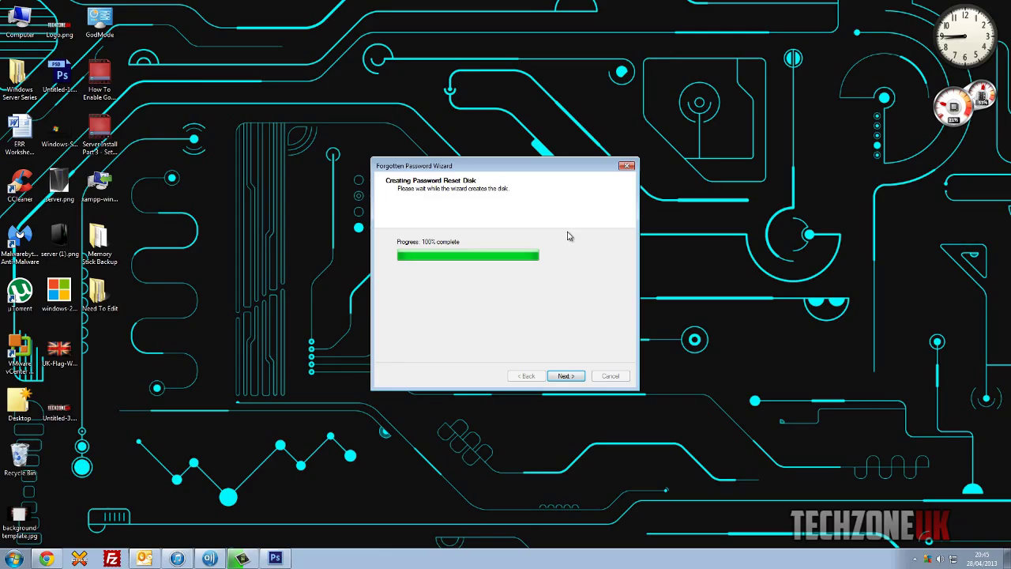
{"action": "left_click", "coordinate": [567, 376]}
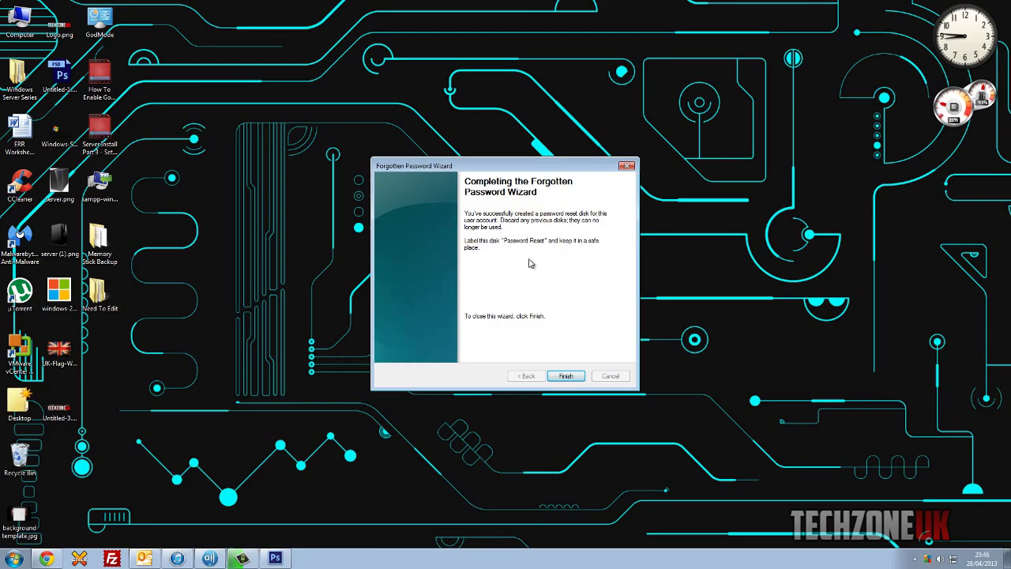
Finish the wizard and open the Memory Stick (L:) drive in Windows Explorer
{"action": "left_click", "coordinate": [566, 378]}
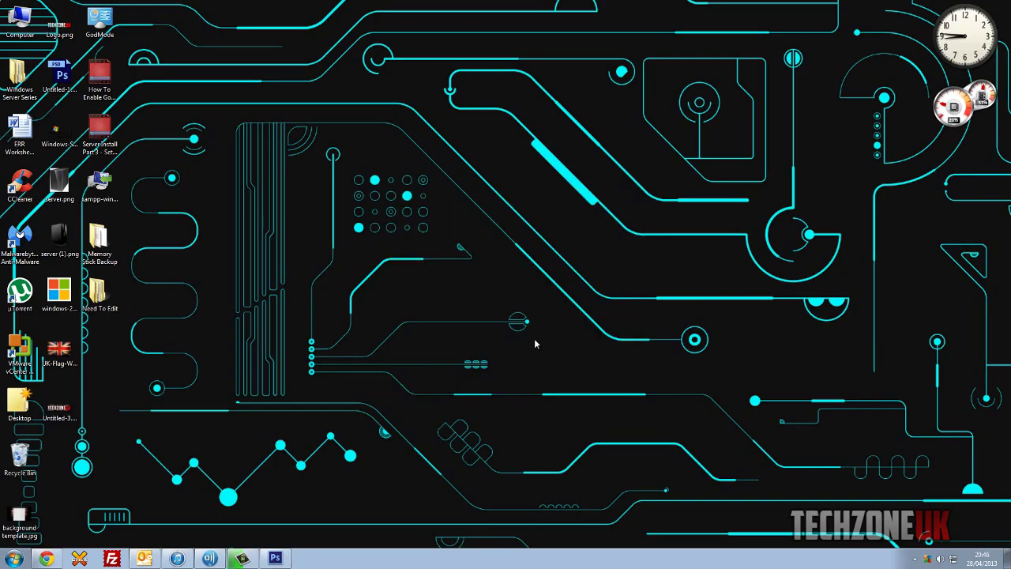
{"action": "left_click", "coordinate": [14, 559]}
{"action": "left_click", "coordinate": [171, 429]}
{"action": "key", "text": "super+e"}
{"action": "double_click", "coordinate": [399, 170]}
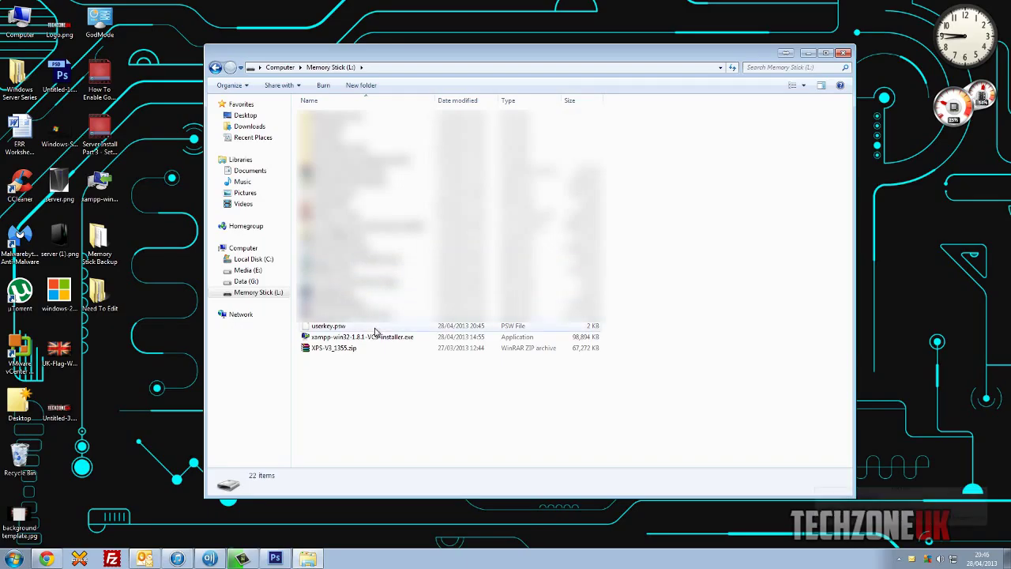
View userkey.psw's contents in Notepad++, then close the editor
{"action": "left_click", "coordinate": [336, 328]}
{"action": "right_click", "coordinate": [336, 329]}
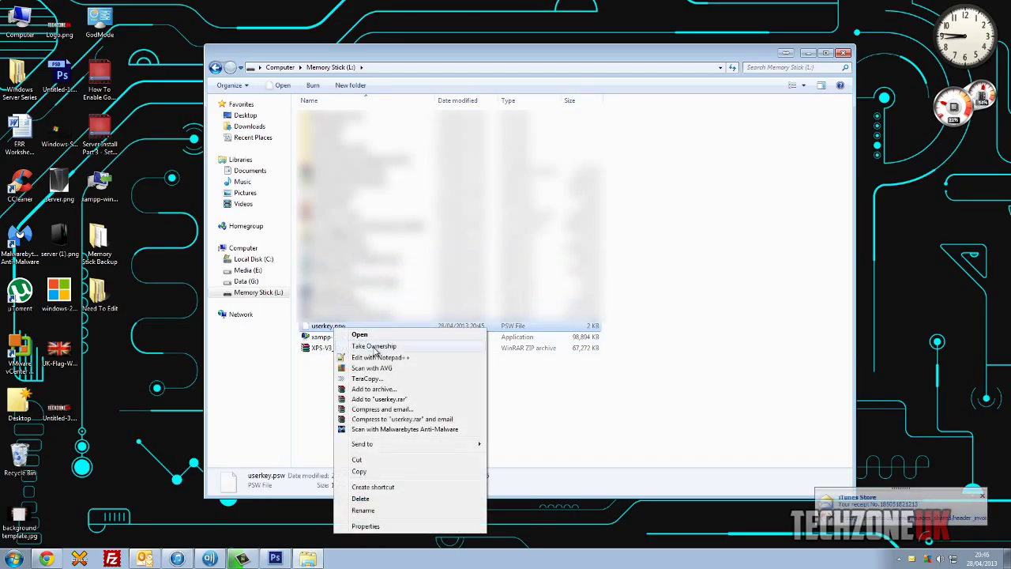
{"action": "left_click", "coordinate": [381, 354]}
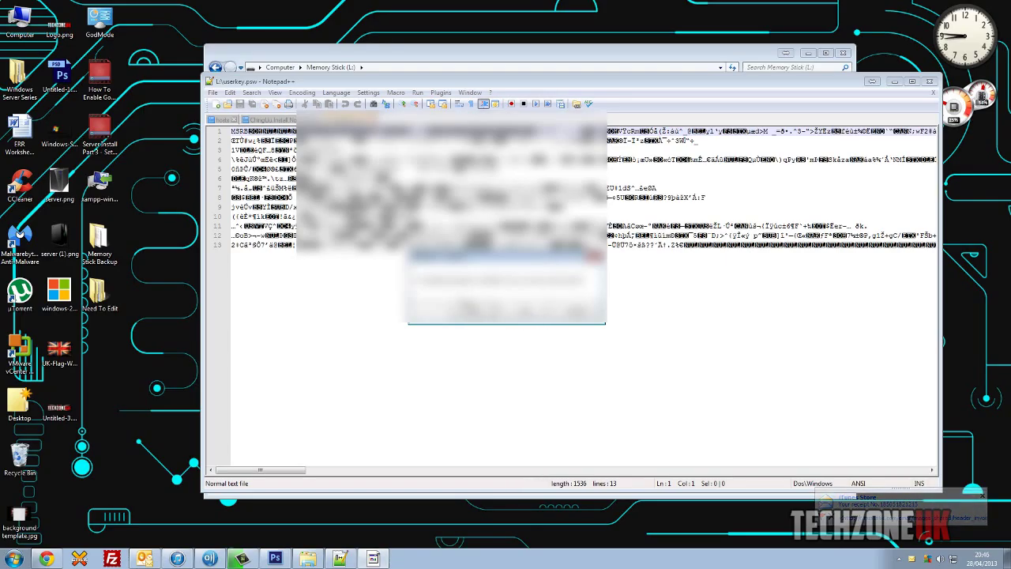
{"action": "left_click", "coordinate": [539, 306]}
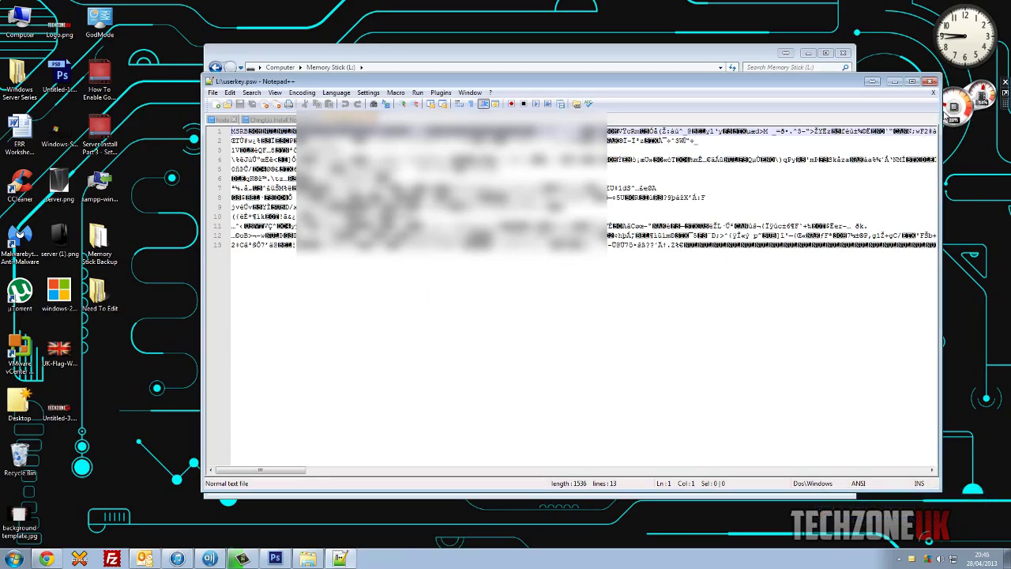
{"action": "left_click", "coordinate": [932, 81]}
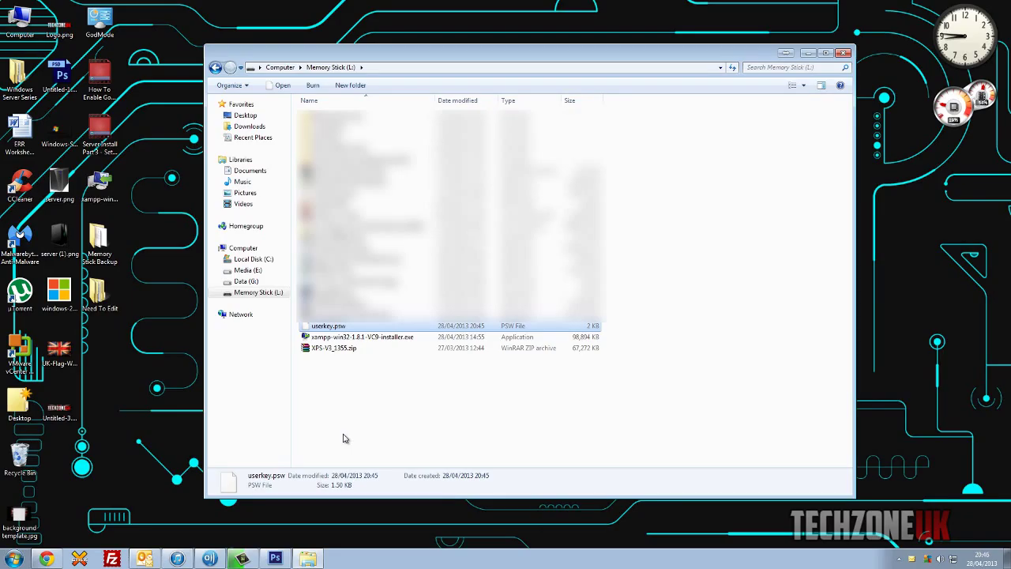
Close the Memory Stick Explorer window to return to the desktop
{"action": "left_click", "coordinate": [843, 53]}
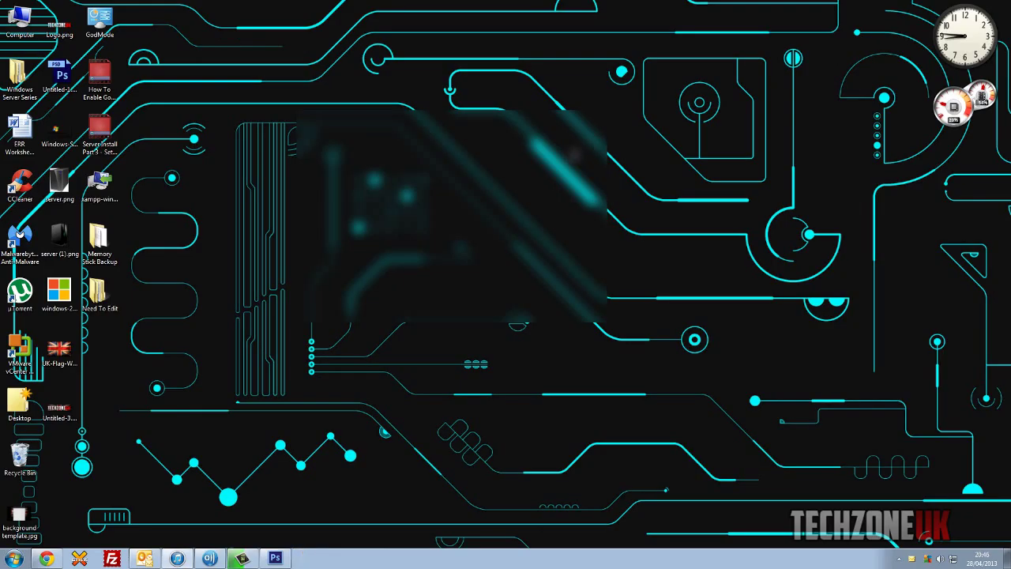